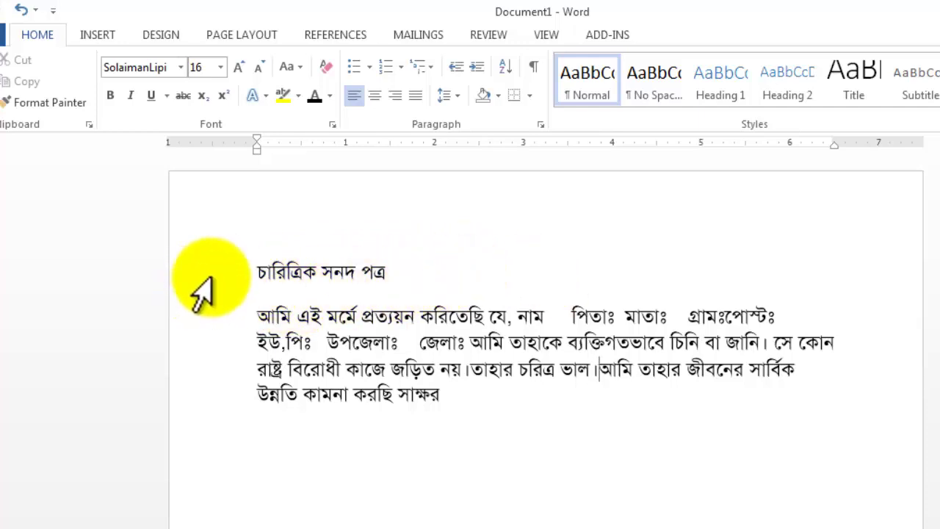
Make the title চারিত্রিক সনদ পত্র bold and enlarge it with Grow Font.
{"action": "left_click", "coordinate": [202, 294]}
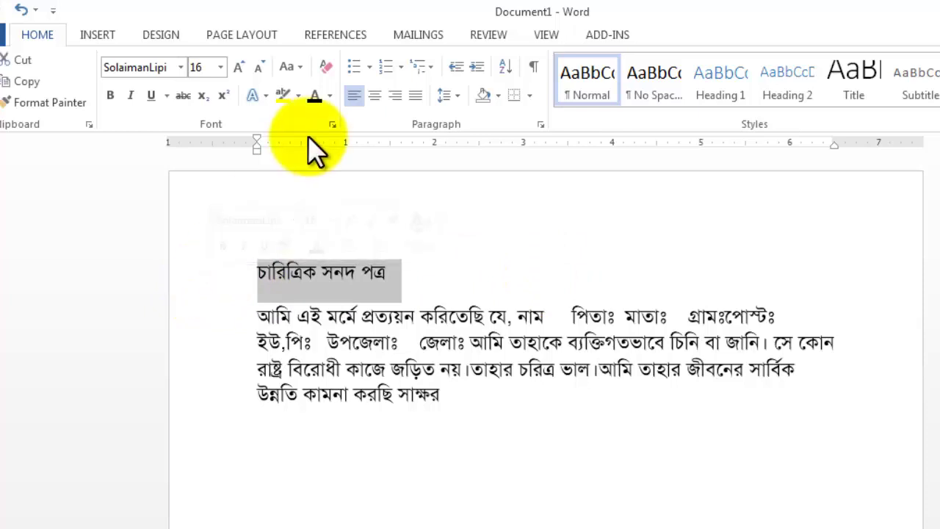
{"action": "left_click", "coordinate": [241, 67]}
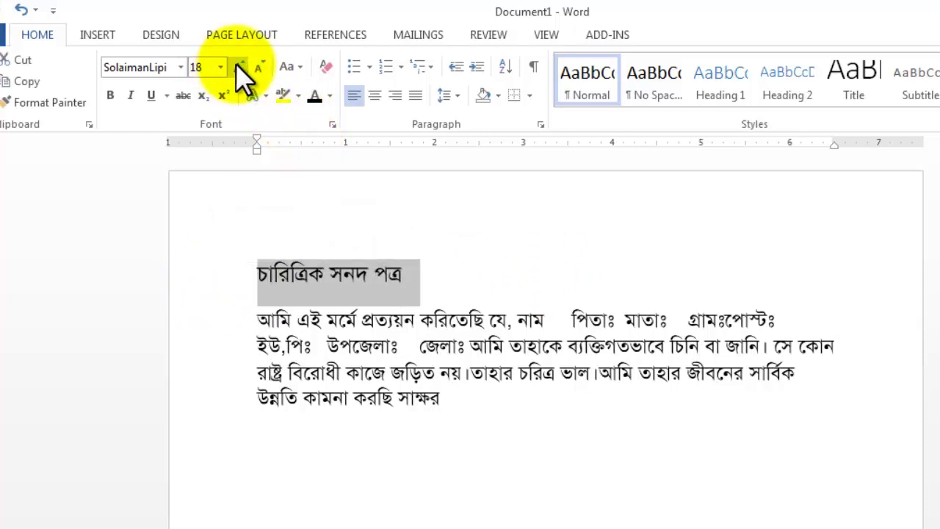
{"action": "double_click", "coordinate": [241, 67]}
{"action": "triple_click", "coordinate": [241, 67]}
{"action": "left_click", "coordinate": [241, 67]}
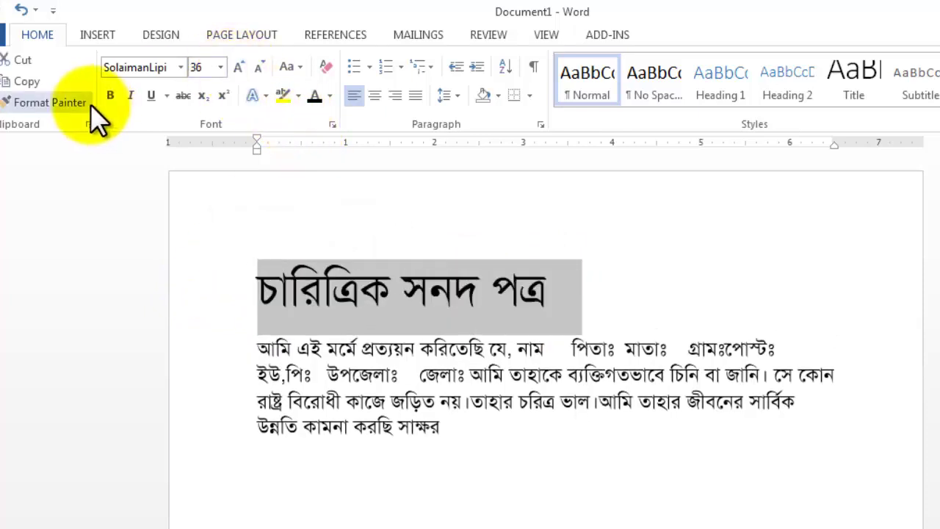
{"action": "left_click", "coordinate": [110, 94]}
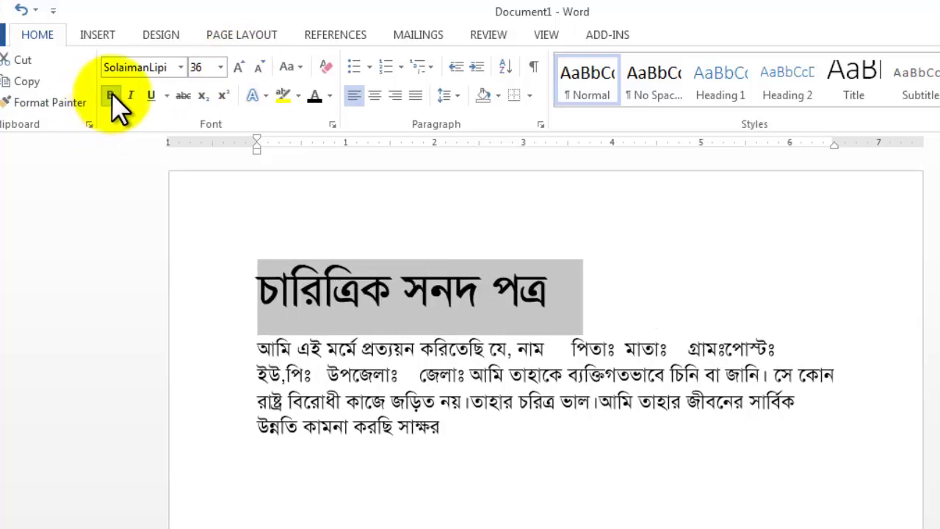
{"action": "left_click", "coordinate": [239, 67]}
{"action": "left_click", "coordinate": [239, 66]}
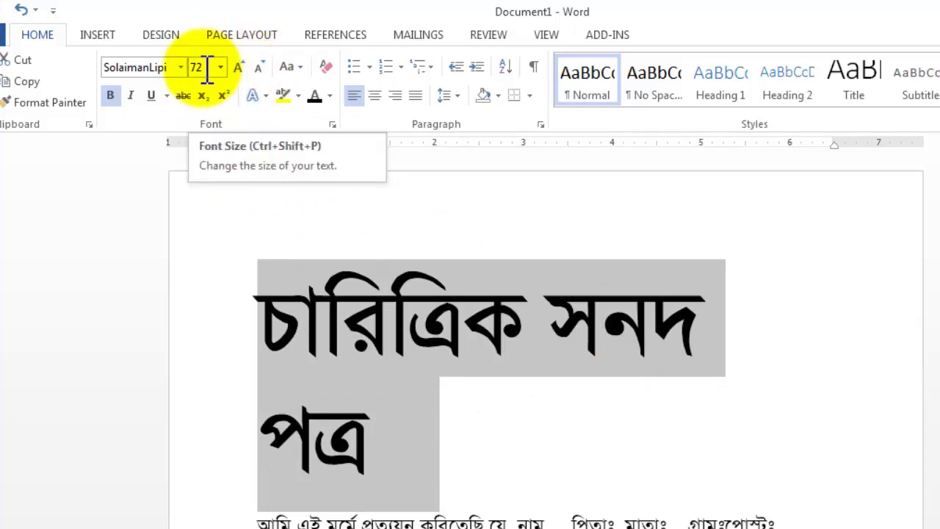
Set the title's font size to exactly 50 and centre it on the page.
{"action": "left_click", "coordinate": [208, 67]}
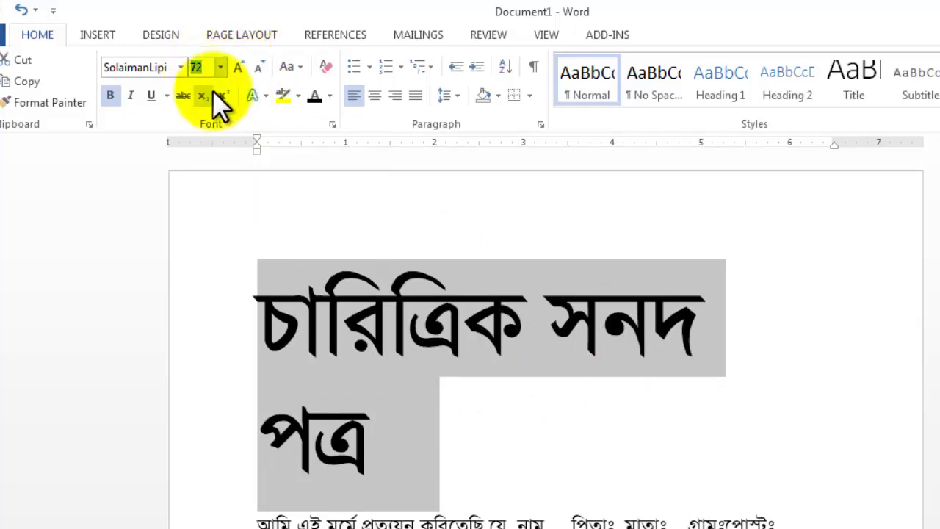
{"action": "type", "text": "50"}
{"action": "key", "text": "Return"}
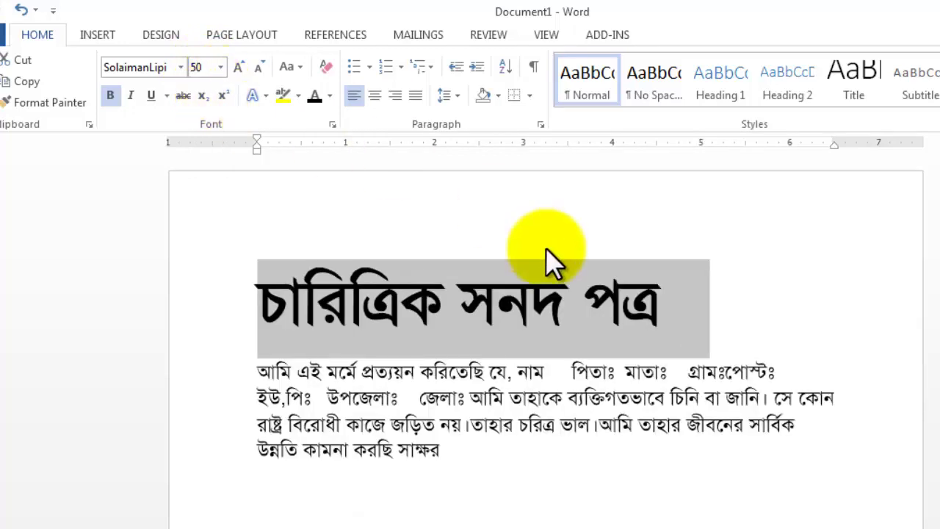
{"action": "left_click", "coordinate": [374, 95]}
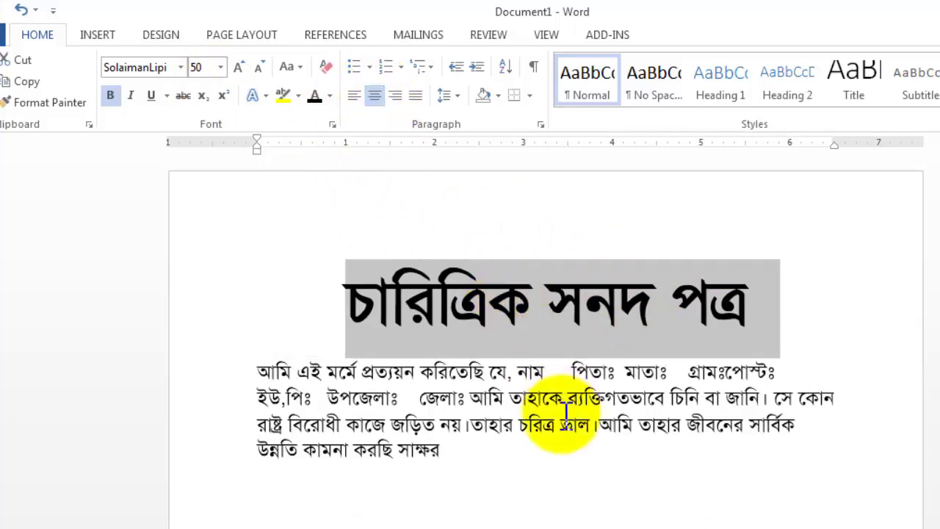
{"action": "left_click", "coordinate": [585, 502]}
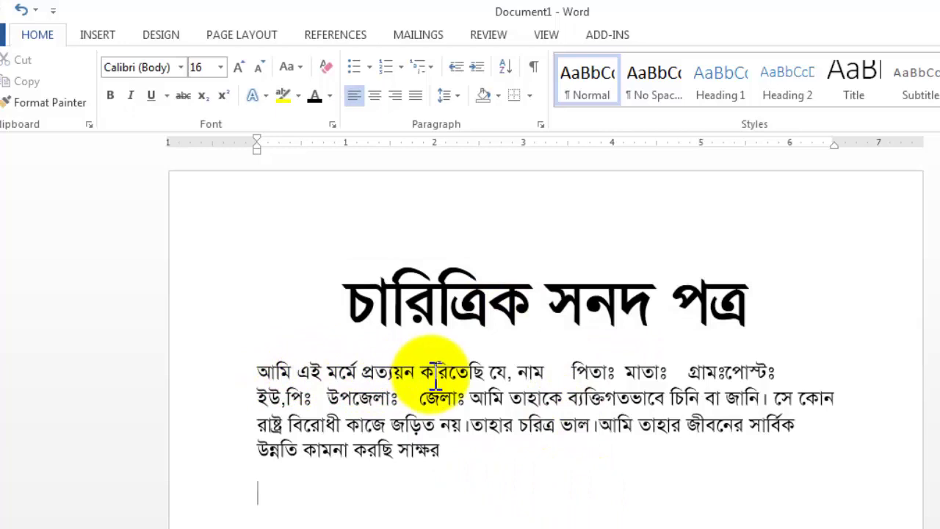
Add ঃ after নাম, remove the extra space, and delete the stray danda after মাতাঃ.
{"action": "left_click", "coordinate": [546, 373]}
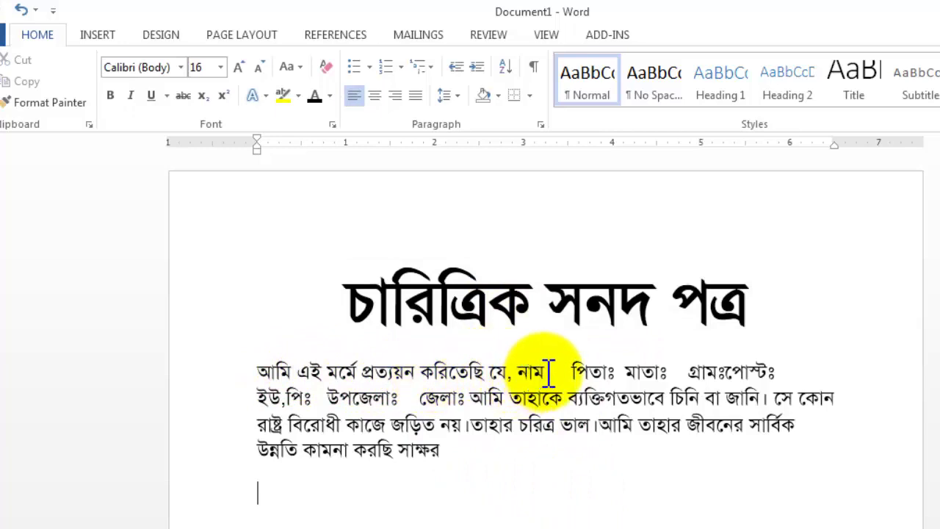
{"action": "left_click", "coordinate": [549, 372]}
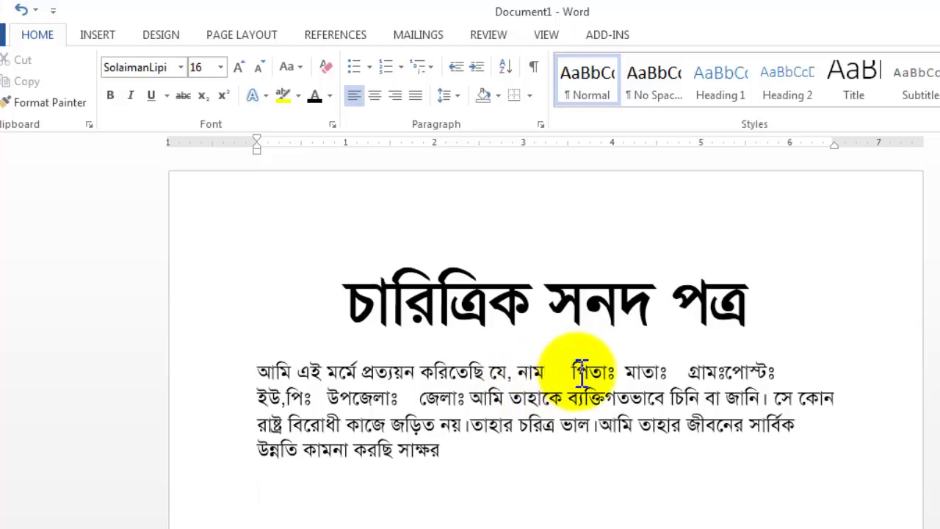
{"action": "type", "text": ":"}
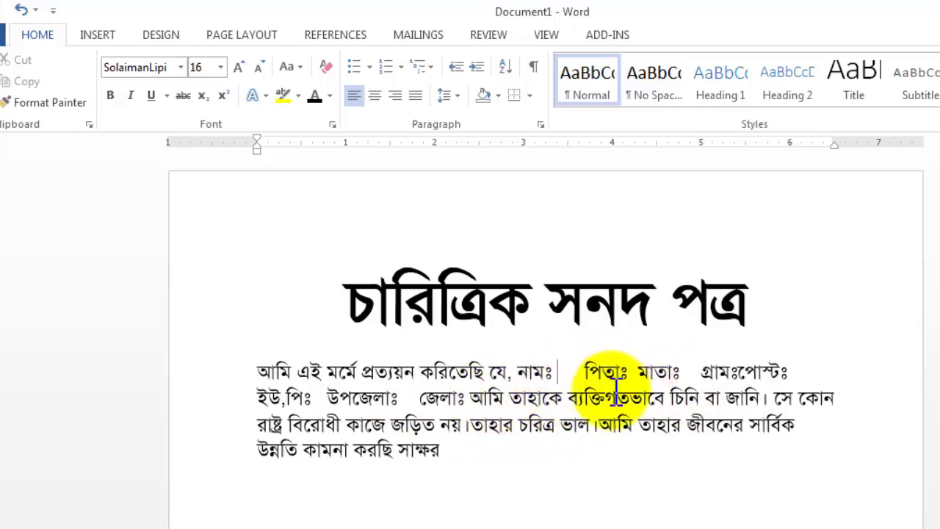
{"action": "key", "text": "BackSpace"}
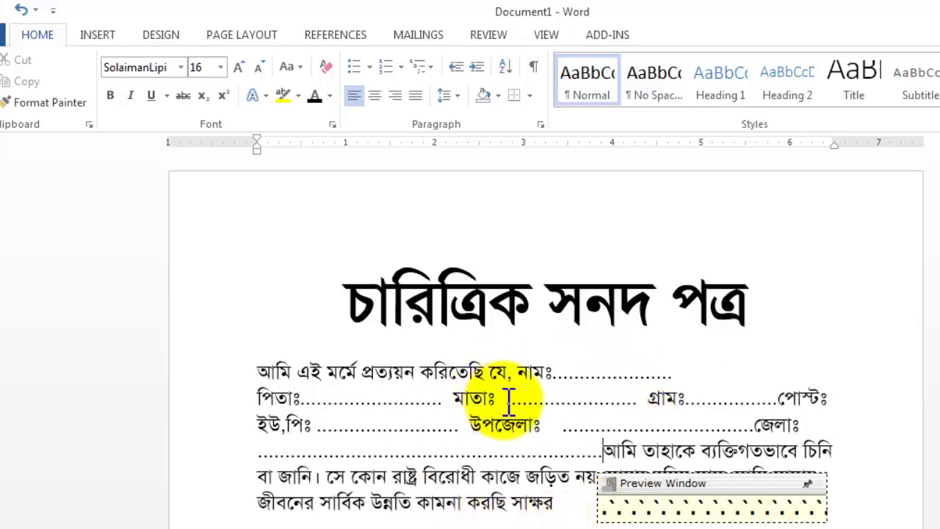
{"action": "left_click_drag", "start_coordinate": [624, 483], "coordinate": [533, 432]}
{"action": "type", "text": "."}
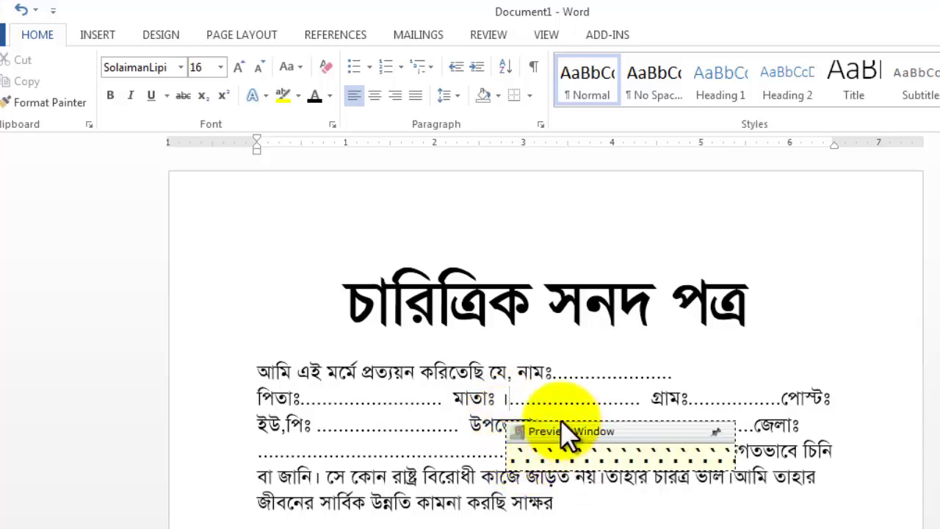
{"action": "key", "text": "BackSpace"}
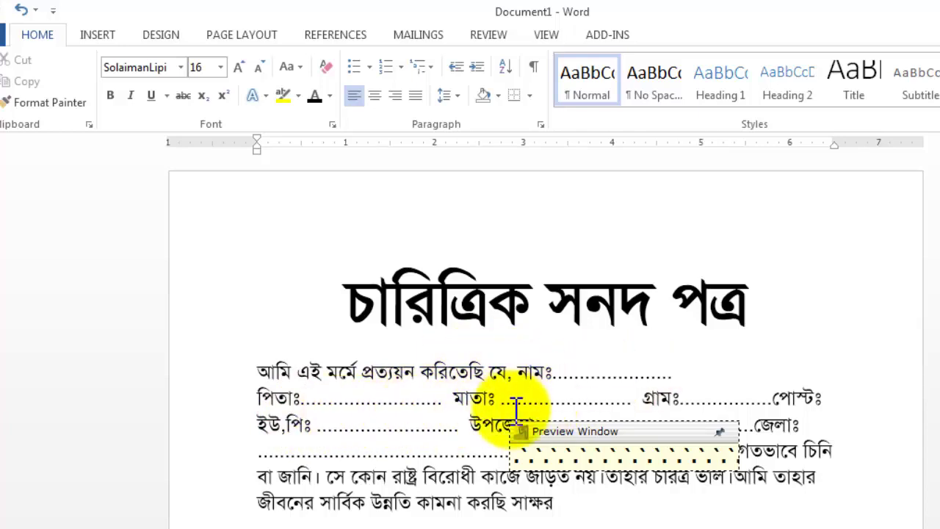
{"action": "scroll", "coordinate": [558, 433], "scroll_direction": "down", "scroll_amount": 3}
{"action": "scroll", "coordinate": [584, 445], "scroll_direction": "up", "scroll_amount": 3}
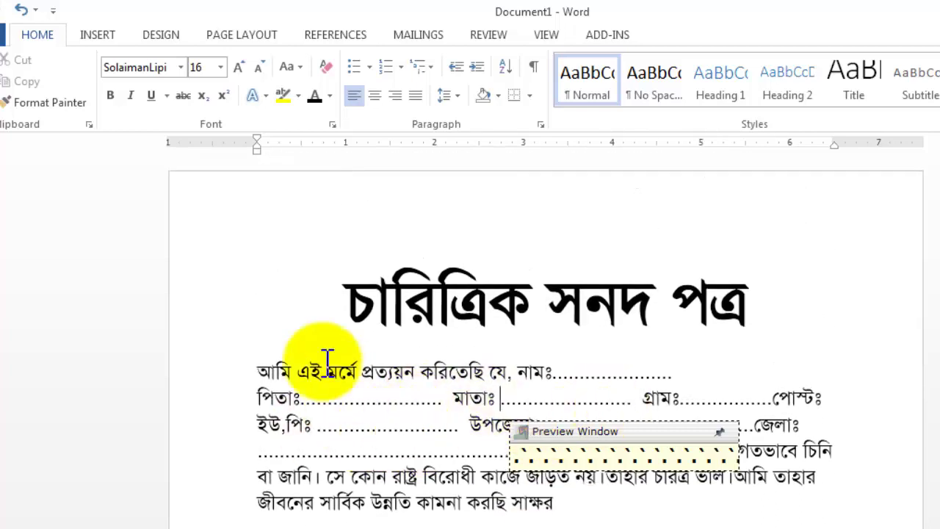
{"action": "scroll", "coordinate": [448, 401], "scroll_direction": "down", "scroll_amount": 1}
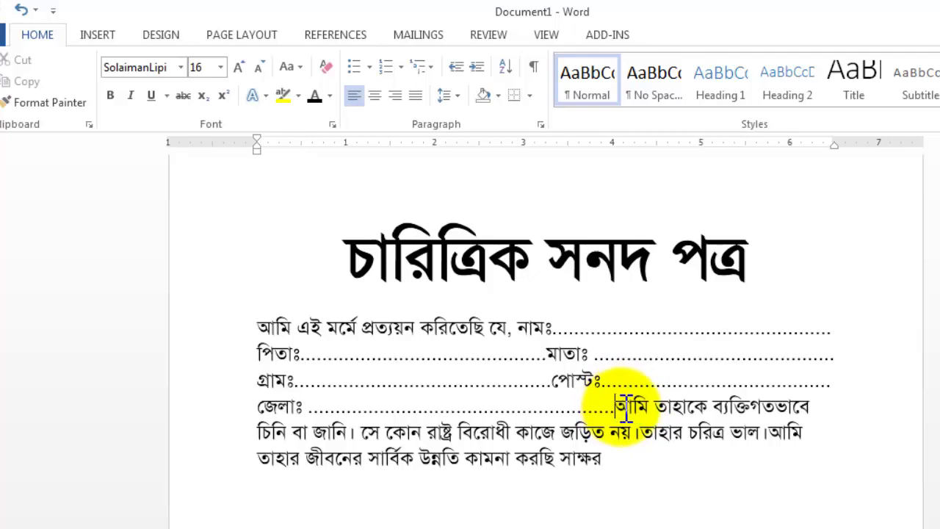
Break the sentence beginning আমি তাহাকে ব্যক্তিগতভাবে onto a new paragraph below the জেলাঃ line.
{"action": "left_click", "coordinate": [617, 408]}
{"action": "key", "text": "Return"}
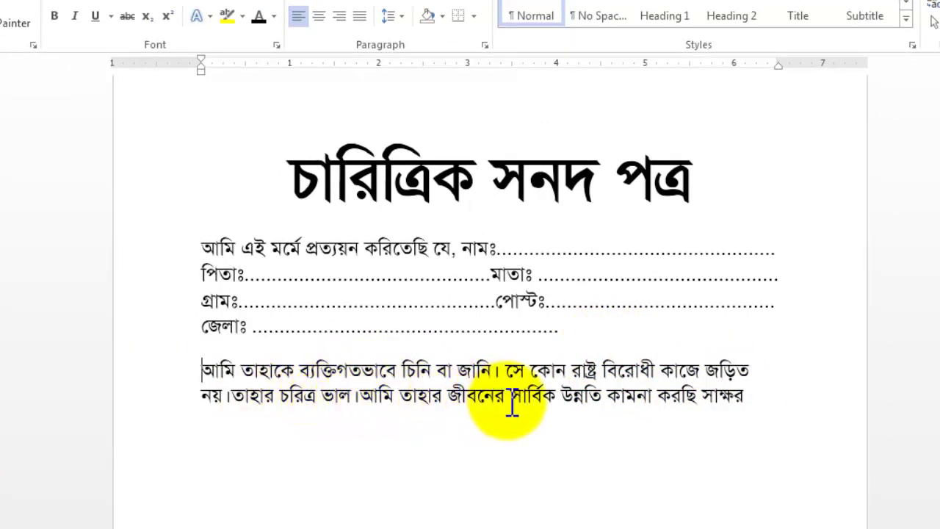
Move সাক্ষর onto its own line and enlarge it to size 24.
{"action": "left_click", "coordinate": [699, 397]}
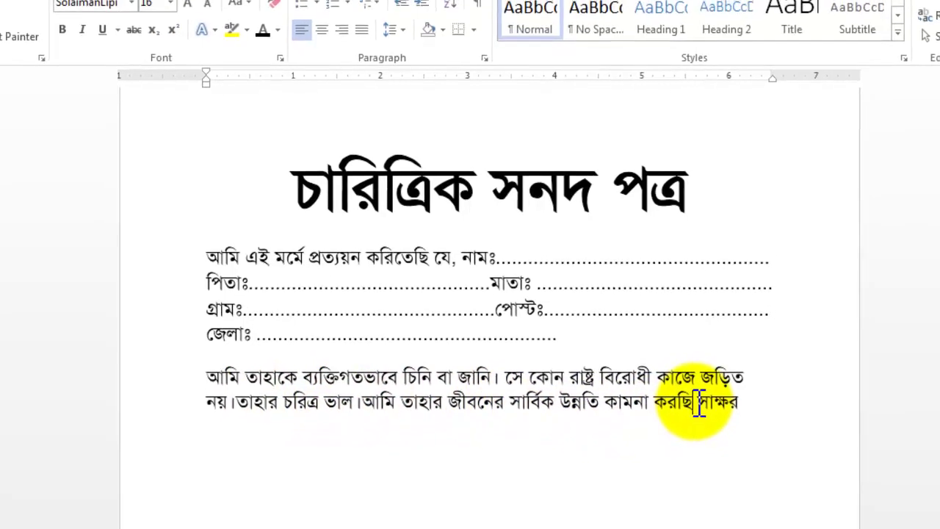
{"action": "key", "text": "Return"}
{"action": "key", "text": "Return"}
{"action": "scroll", "coordinate": [400, 462], "scroll_direction": "down", "scroll_amount": 1}
{"action": "left_click_drag", "start_coordinate": [309, 426], "coordinate": [221, 426]}
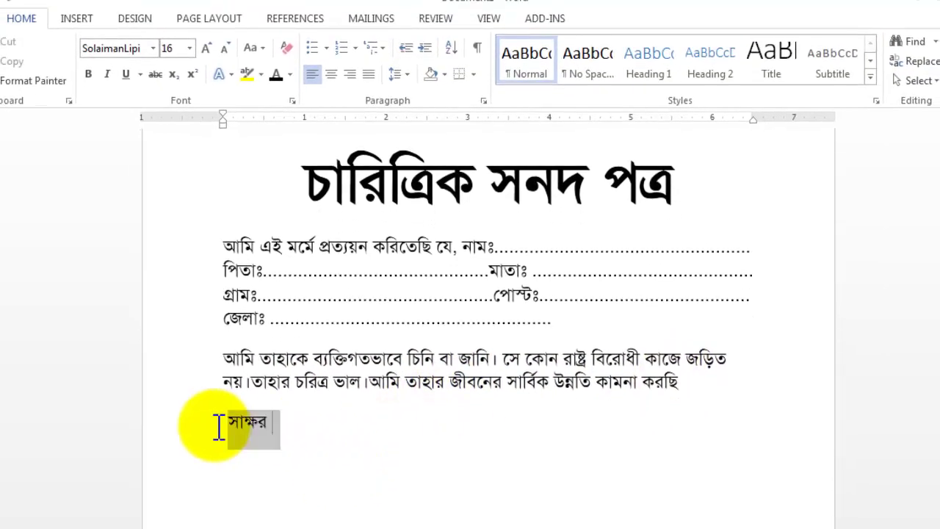
{"action": "left_click", "coordinate": [206, 46]}
{"action": "left_click", "coordinate": [206, 46]}
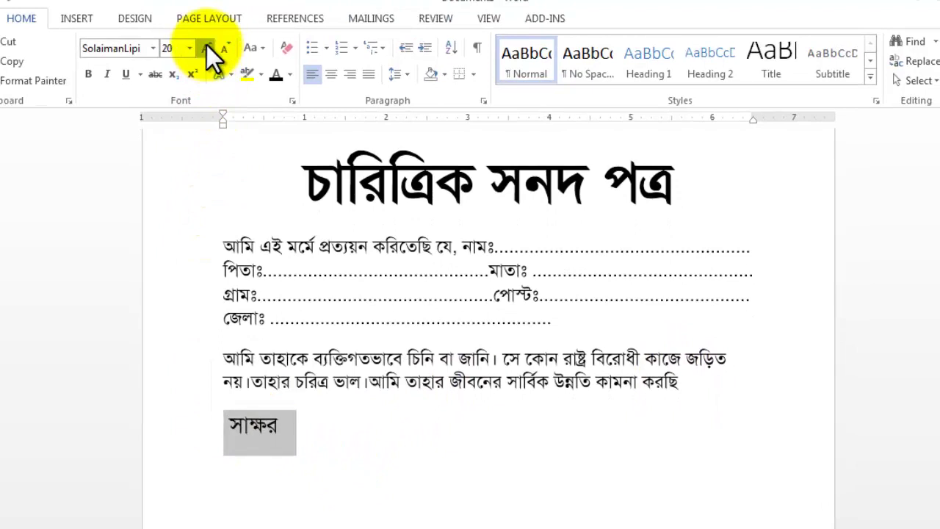
{"action": "left_click", "coordinate": [207, 46]}
{"action": "left_click", "coordinate": [206, 46]}
{"action": "left_click", "coordinate": [417, 479]}
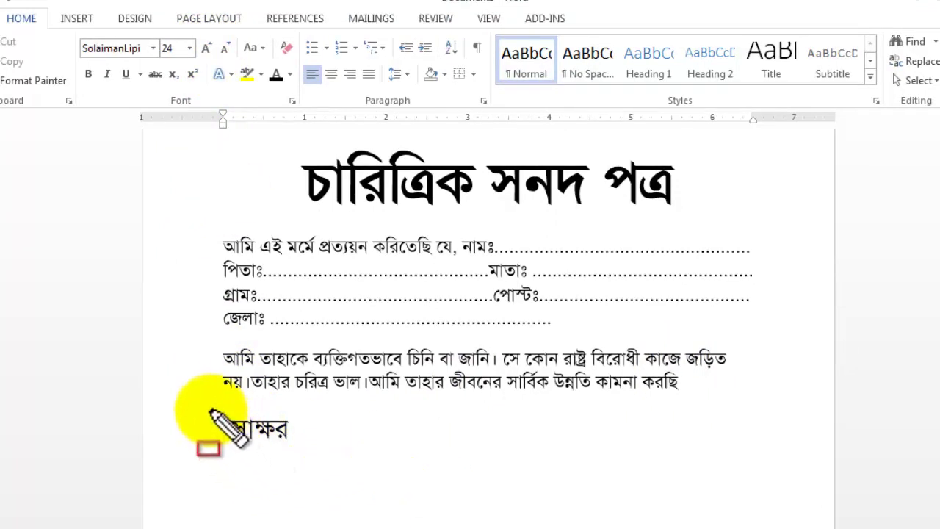
Indent the সাক্ষর line two tab stops right and push it one line lower.
{"action": "left_click_drag", "start_coordinate": [213, 412], "coordinate": [313, 456]}
{"action": "left_click_drag", "start_coordinate": [631, 451], "coordinate": [717, 520]}
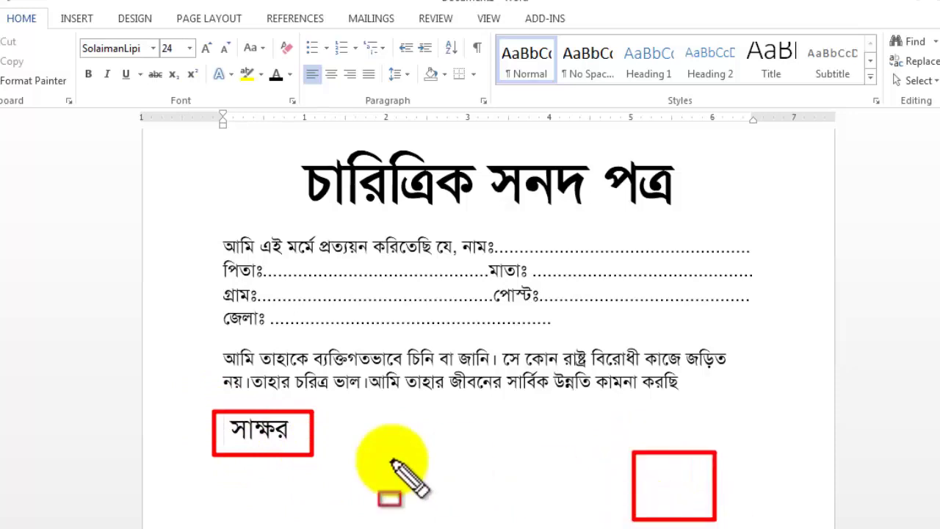
{"action": "left_click_drag", "start_coordinate": [215, 474], "coordinate": [309, 528]}
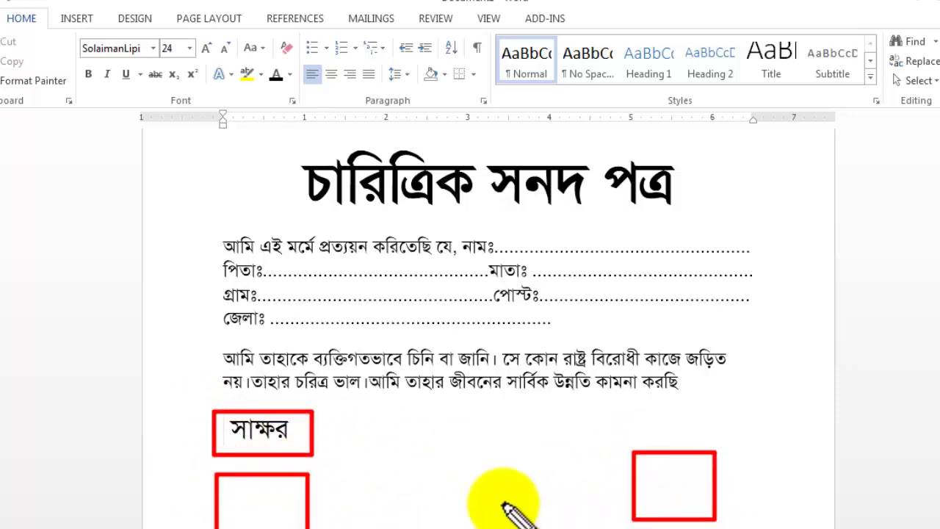
{"action": "left_click_drag", "start_coordinate": [602, 496], "coordinate": [624, 508]}
{"action": "left_click_drag", "start_coordinate": [599, 443], "coordinate": [738, 507]}
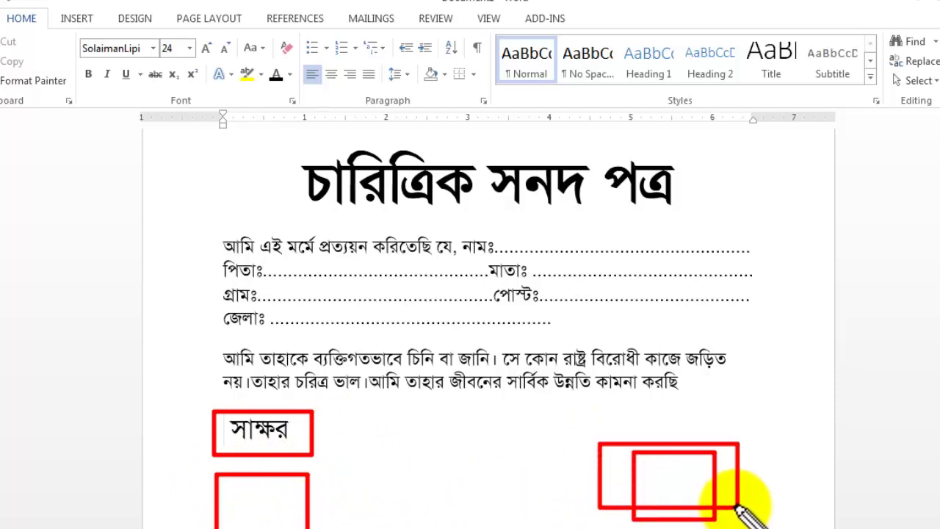
{"action": "key", "text": "Escape"}
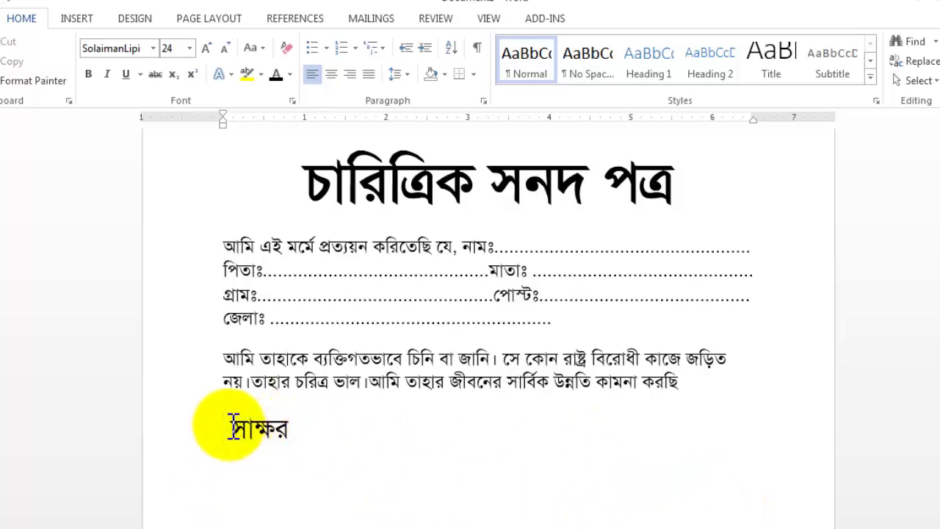
{"action": "key", "text": "Tab"}
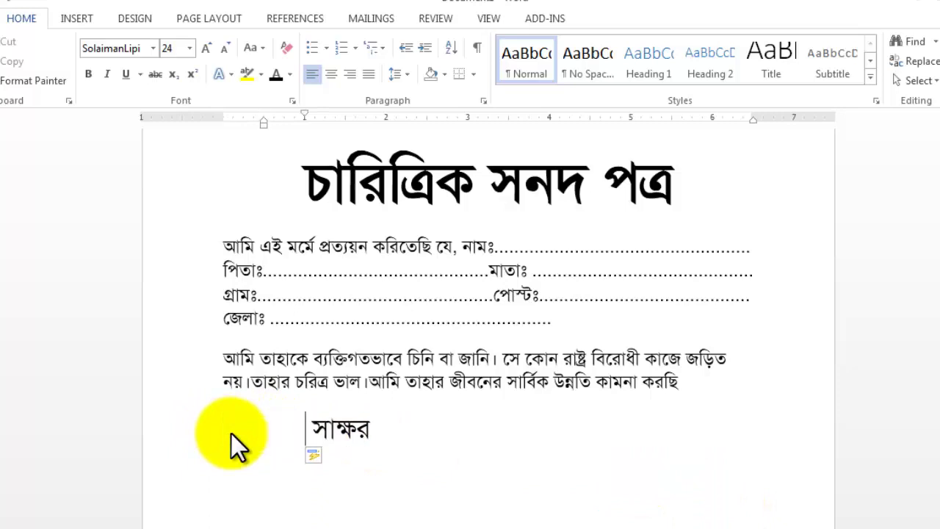
{"action": "key", "text": "Tab"}
{"action": "key", "text": "Tab"}
{"action": "key", "text": "Tab"}
{"action": "key", "text": "Tab"}
{"action": "key", "text": "Tab"}
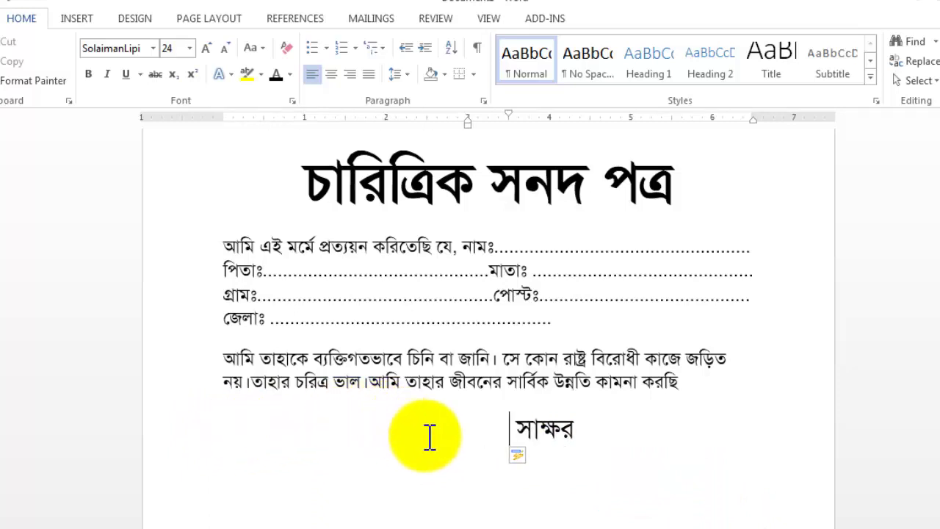
{"action": "key", "text": "Return"}
{"action": "key", "text": "Return"}
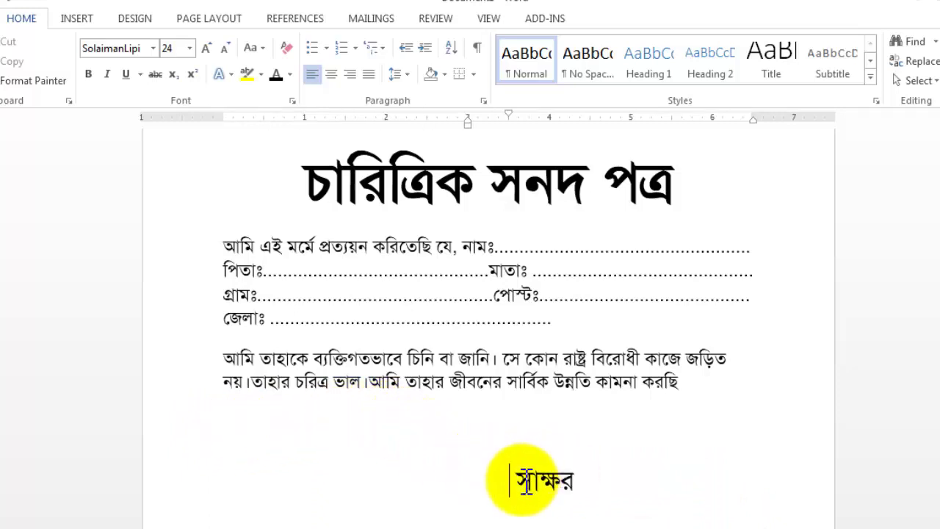
Indent the সাক্ষর signature line one more tab stop to the right.
{"action": "key", "text": "Tab"}
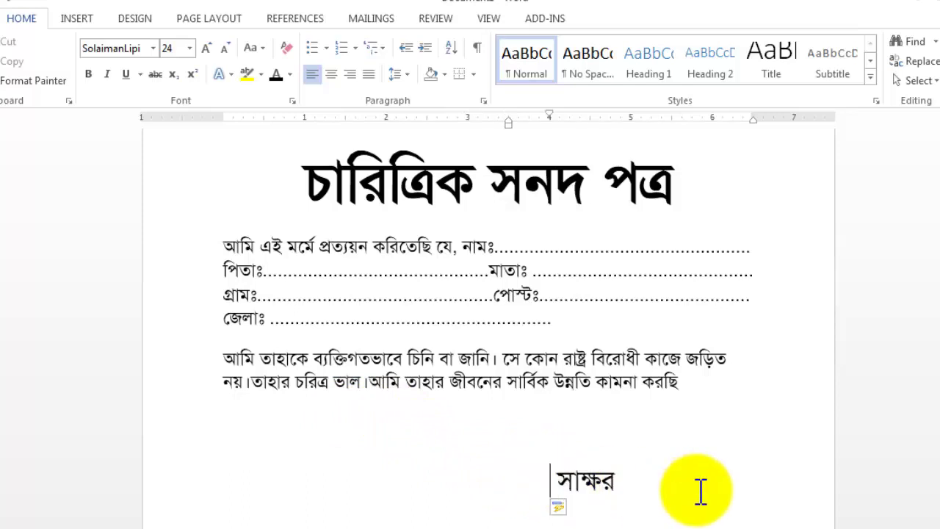
{"action": "scroll", "coordinate": [706, 486], "scroll_direction": "down", "scroll_amount": 1}
{"action": "scroll", "coordinate": [687, 481], "scroll_direction": "up", "scroll_amount": 1}
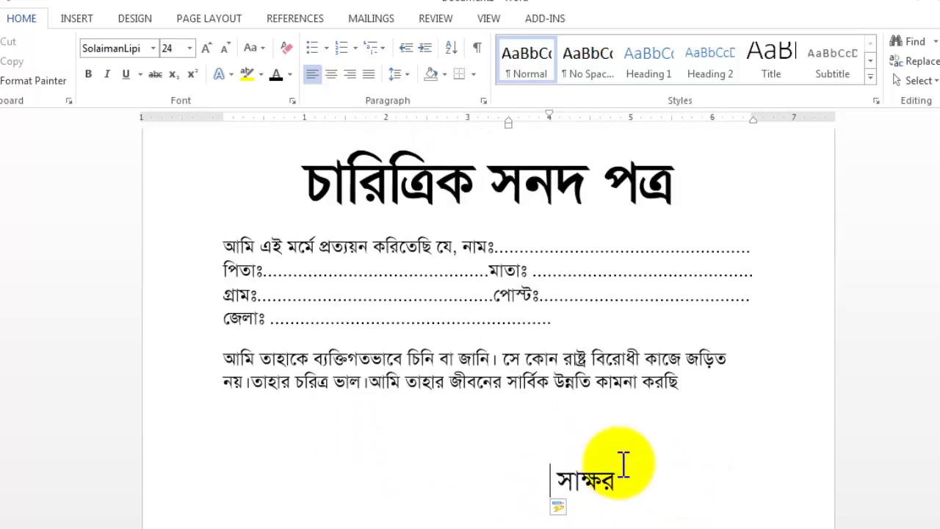
{"action": "scroll", "coordinate": [711, 422], "scroll_direction": "up", "scroll_amount": 1}
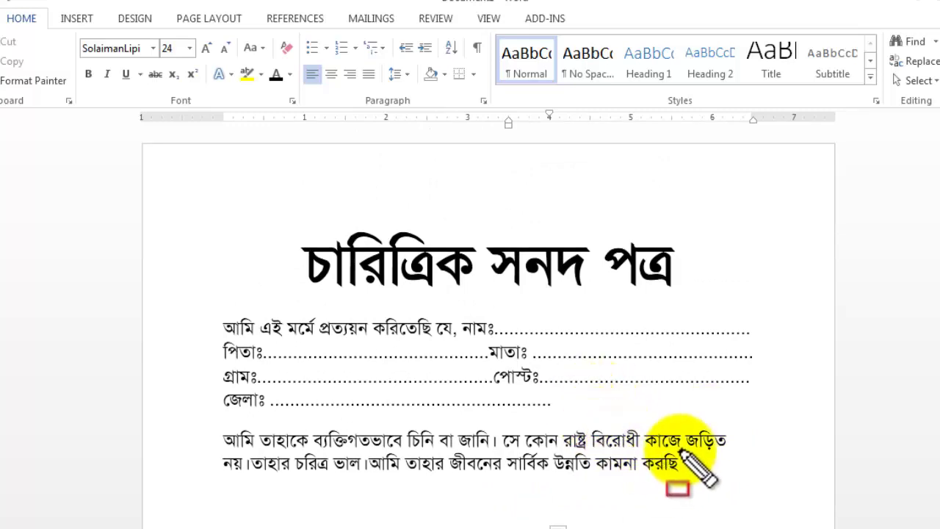
{"action": "left_click_drag", "start_coordinate": [702, 457], "coordinate": [718, 463]}
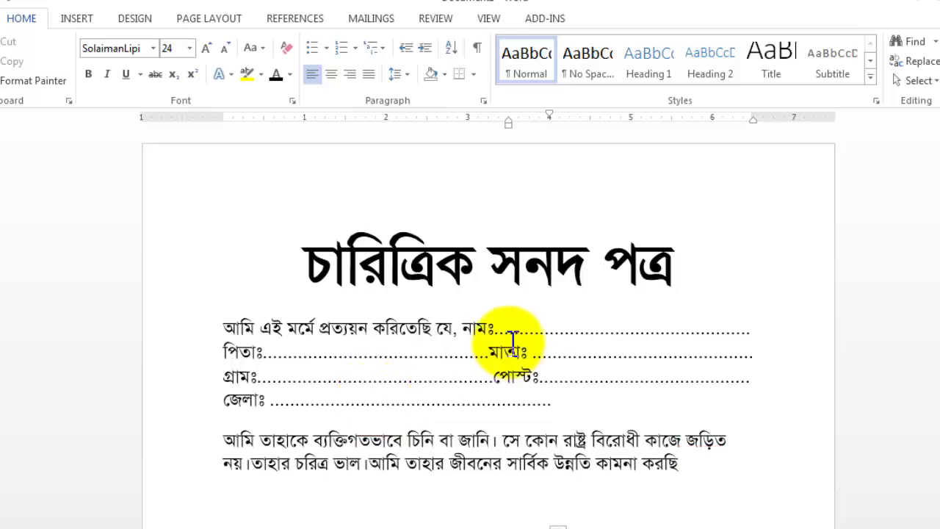
{"action": "scroll", "coordinate": [526, 394], "scroll_direction": "down", "scroll_amount": 1}
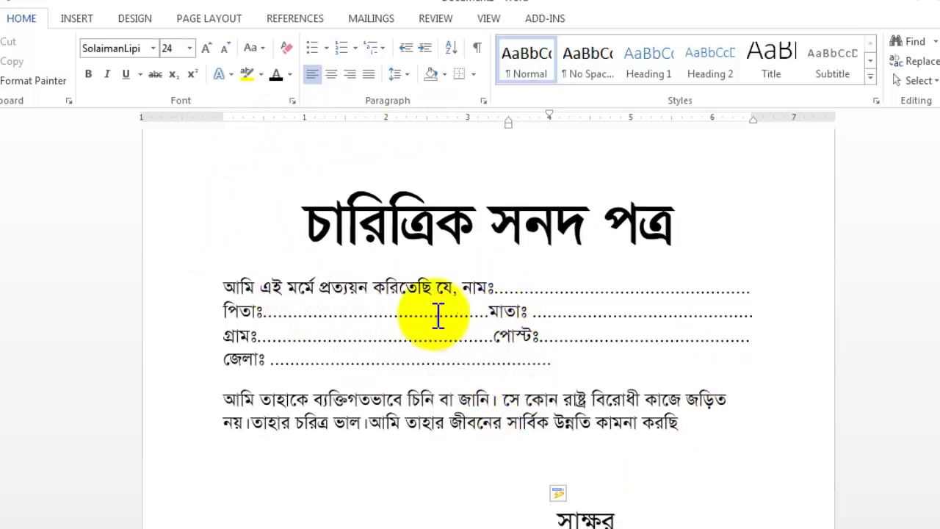
{"action": "key", "text": "ctrl+a"}
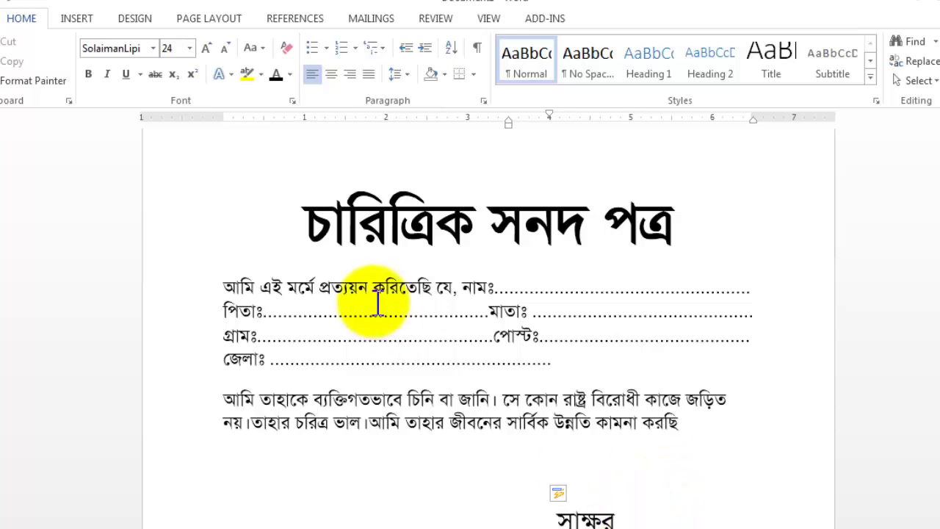
{"action": "scroll", "coordinate": [654, 517], "scroll_direction": "down", "scroll_amount": 1}
Apply 1.5 line spacing to all the certificate text, from title to signature.
{"action": "left_click_drag", "start_coordinate": [653, 510], "coordinate": [278, 160]}
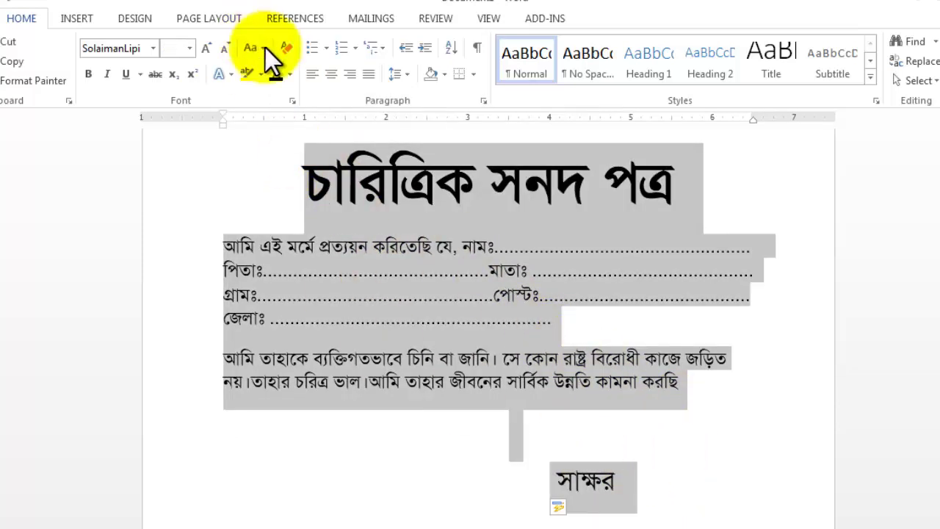
{"action": "scroll", "coordinate": [367, 203], "scroll_direction": "up", "scroll_amount": 1}
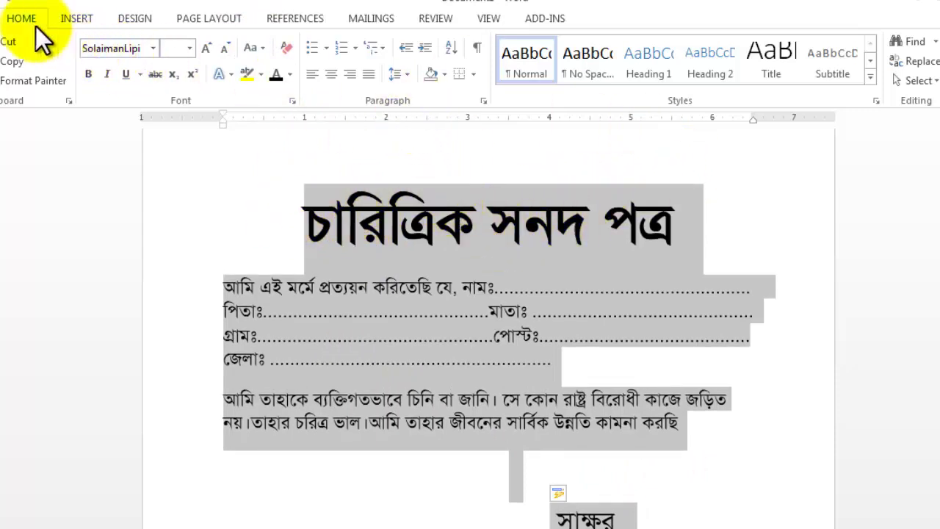
{"action": "left_click", "coordinate": [399, 73]}
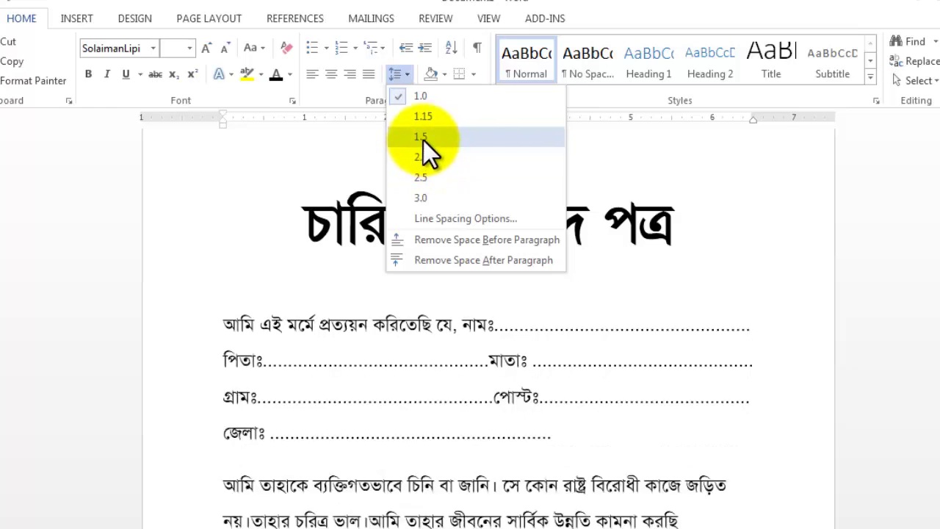
{"action": "left_click", "coordinate": [423, 138]}
{"action": "left_click", "coordinate": [675, 440]}
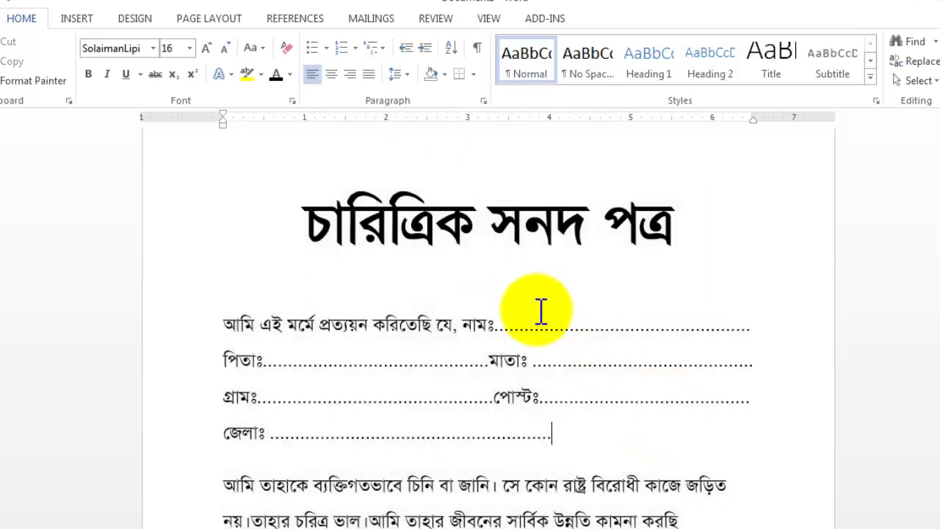
{"action": "scroll", "coordinate": [539, 311], "scroll_direction": "down", "scroll_amount": 1}
{"action": "scroll", "coordinate": [559, 311], "scroll_direction": "down", "scroll_amount": 1}
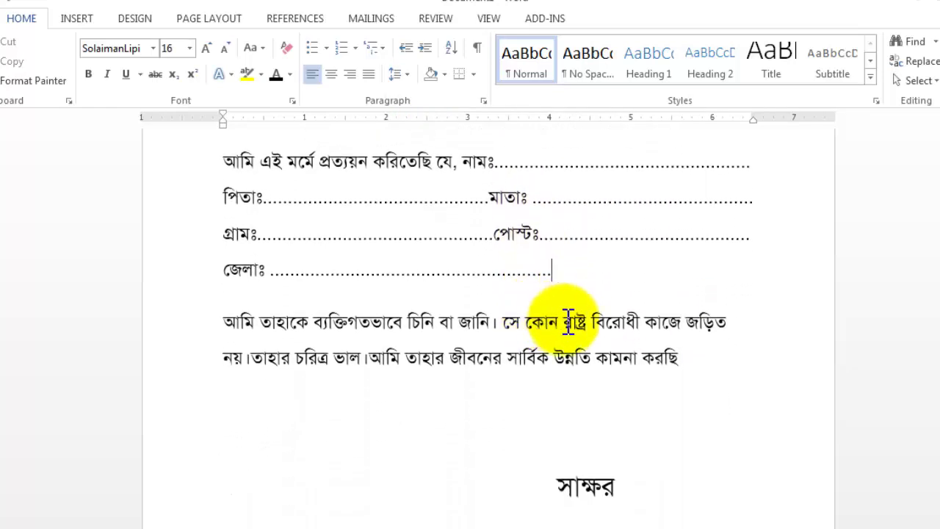
{"action": "scroll", "coordinate": [572, 316], "scroll_direction": "down", "scroll_amount": 2}
{"action": "scroll", "coordinate": [573, 325], "scroll_direction": "up", "scroll_amount": 2}
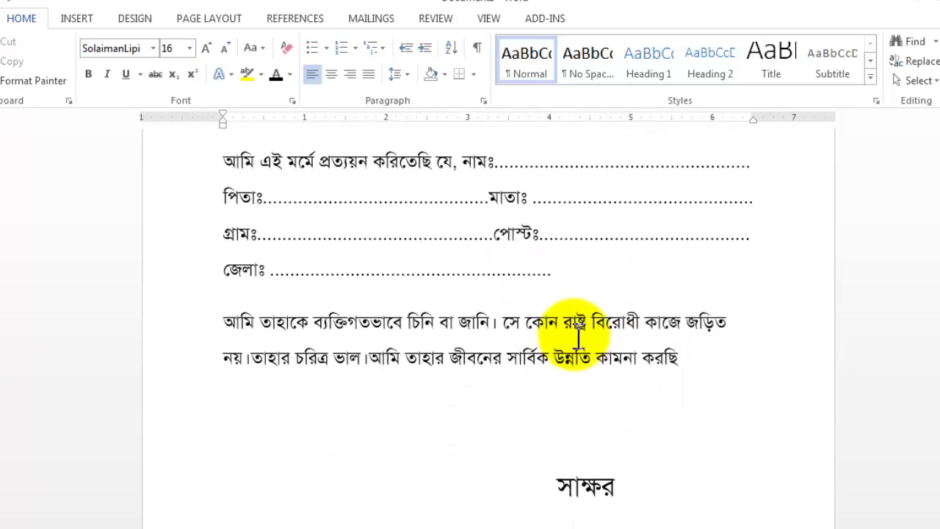
{"action": "scroll", "coordinate": [555, 345], "scroll_direction": "up", "scroll_amount": 2}
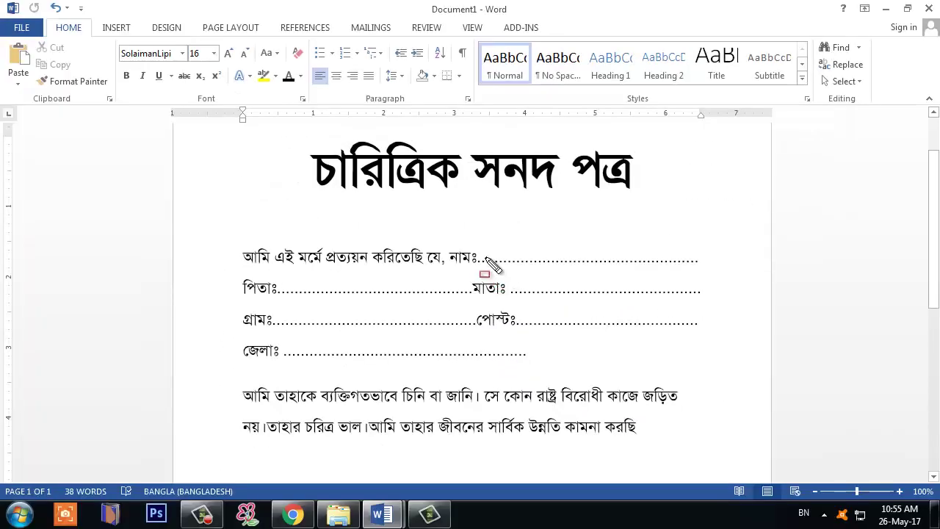
Replace the dots after নামঃ with a solid underscore line ending in spaced dashes (_ _ _ _ _).
{"action": "left_click_drag", "start_coordinate": [479, 264], "coordinate": [699, 264]}
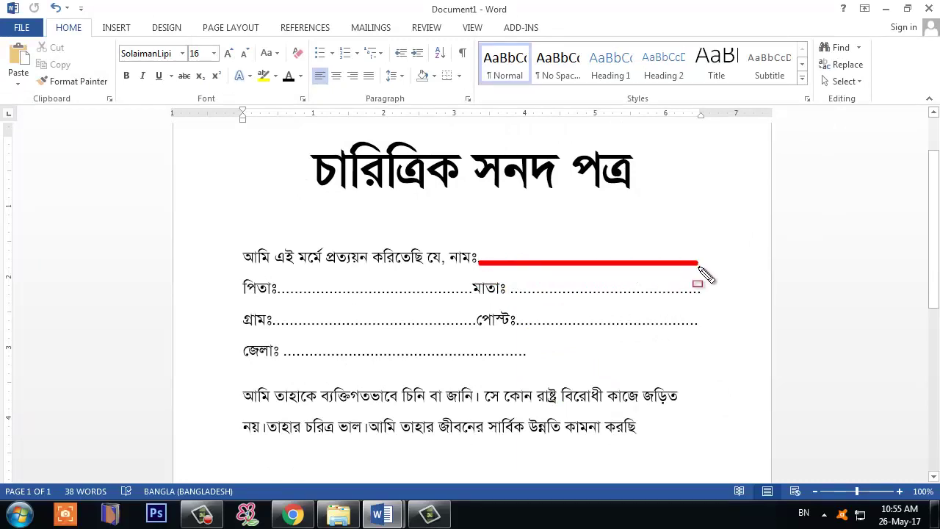
{"action": "key", "text": "Escape"}
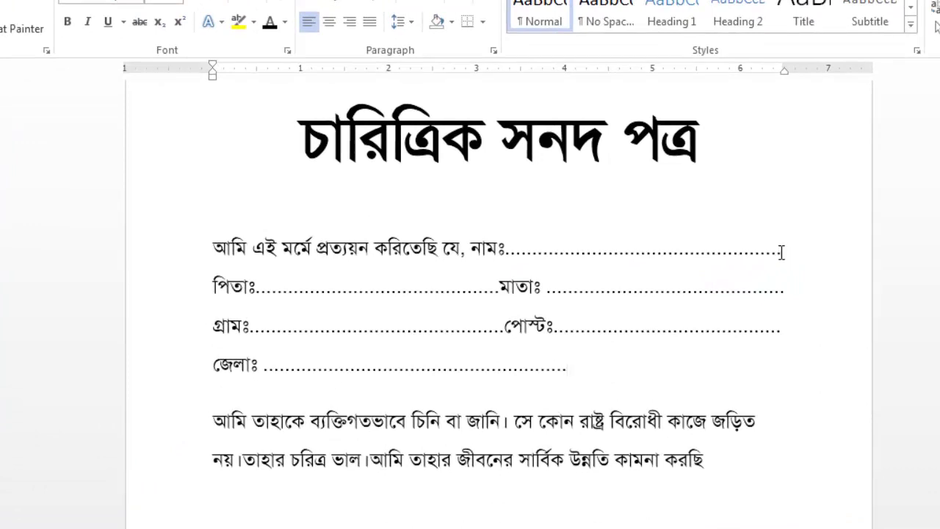
{"action": "left_click_drag", "start_coordinate": [741, 252], "coordinate": [512, 252]}
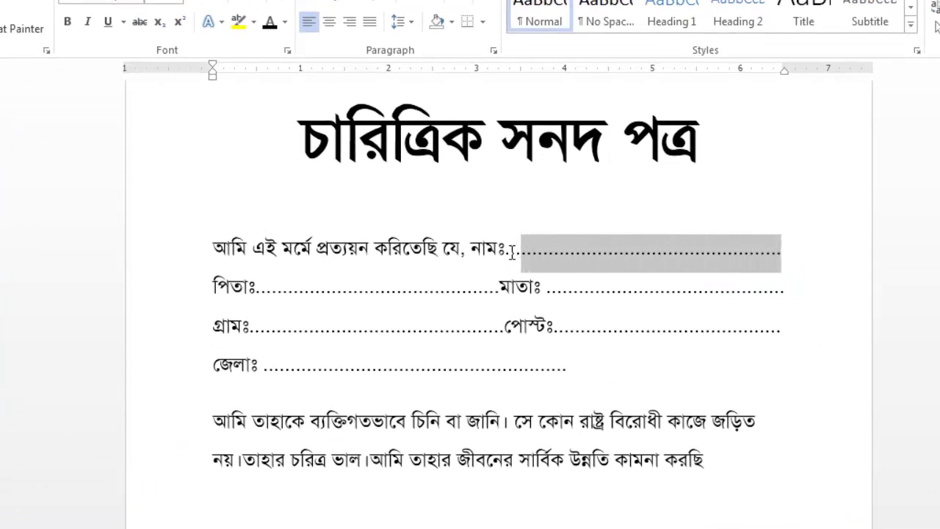
{"action": "key", "text": "Delete"}
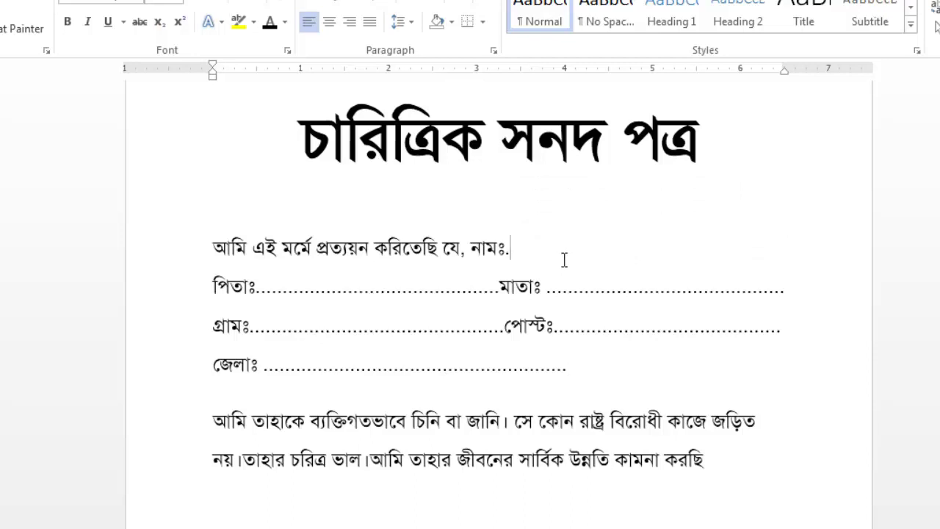
{"action": "key", "text": "shift+minus"}
{"action": "type", "text": "________"}
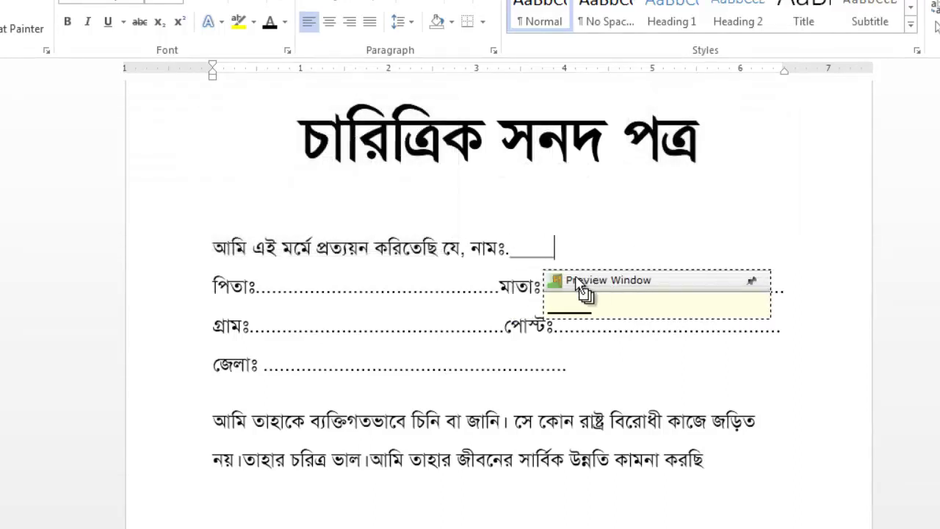
{"action": "type", "text": "_________________"}
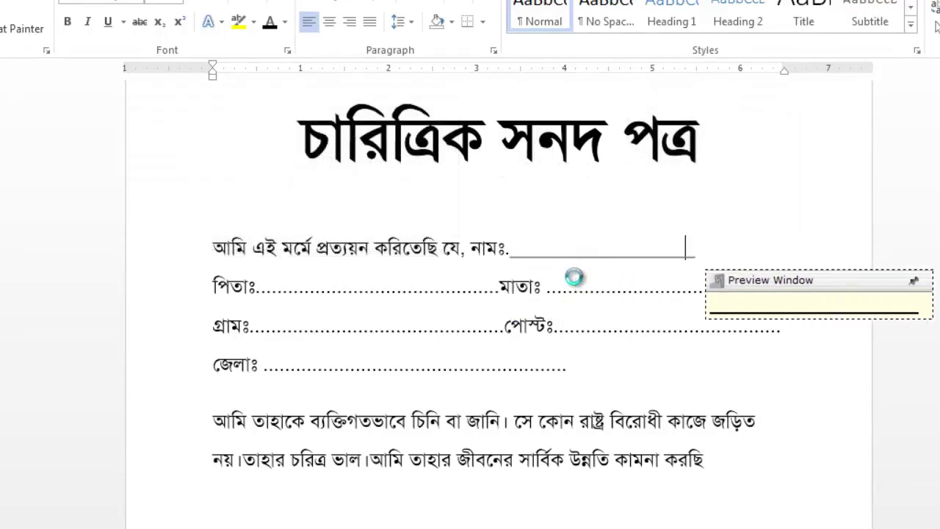
{"action": "type", "text": "___"}
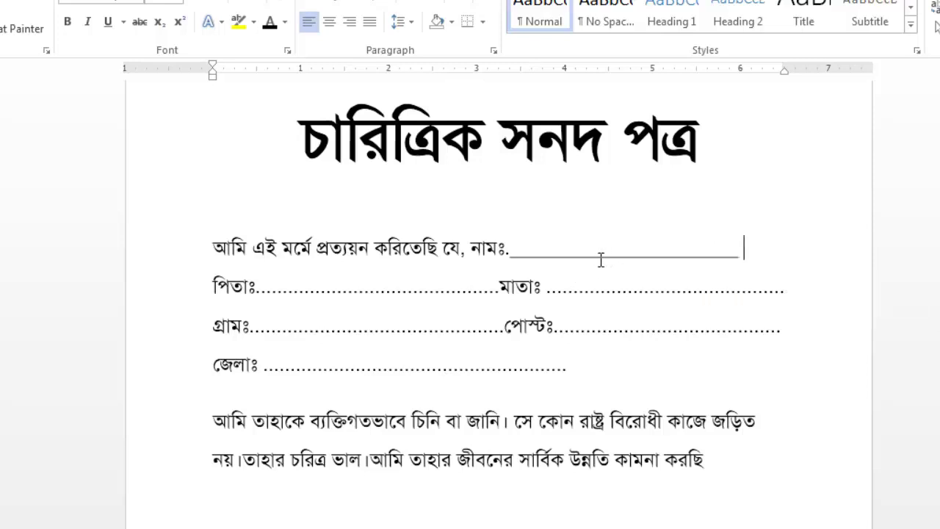
{"action": "type", "text": " ____"}
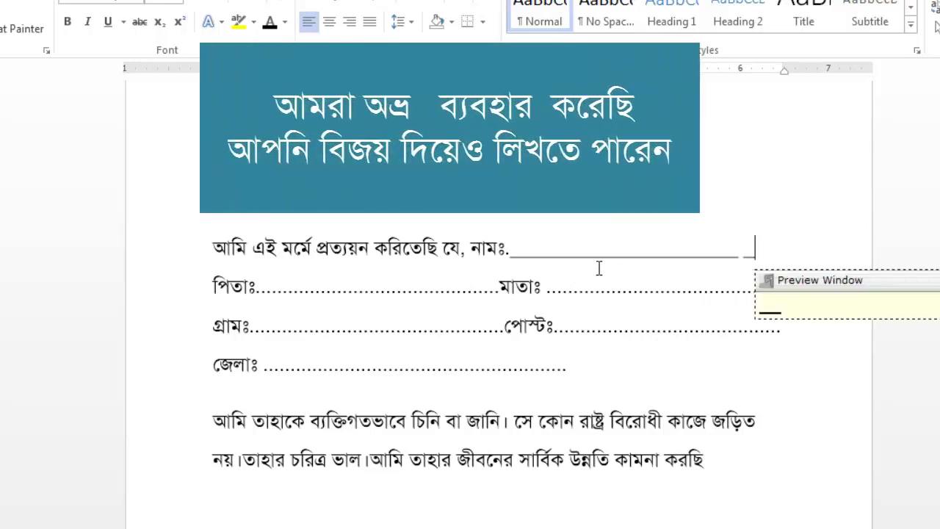
{"action": "type", "text": "______________"}
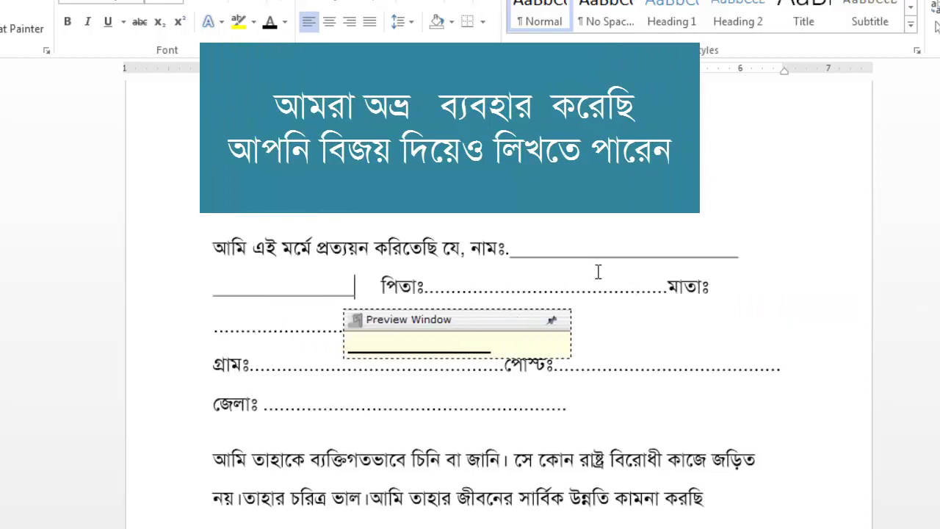
{"action": "type", "text": "____________________"}
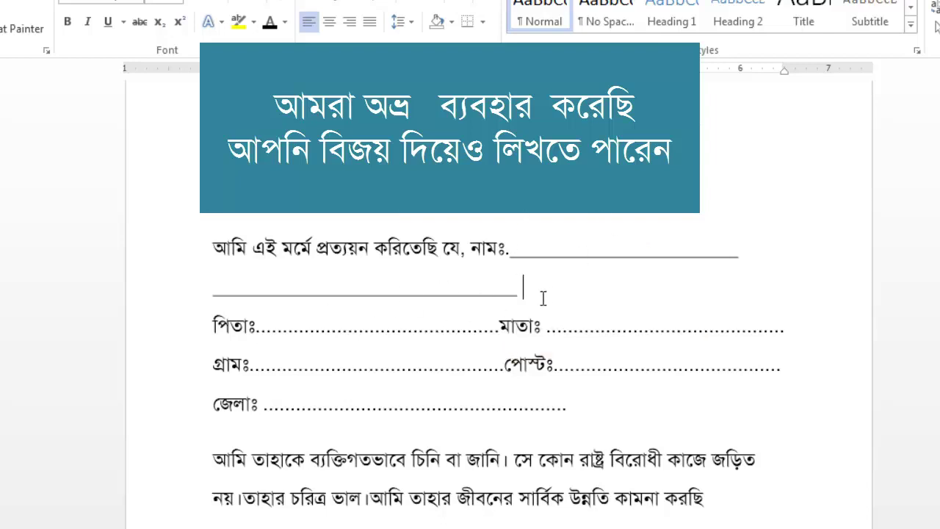
{"action": "type", "text": "_"}
{"action": "type", "text": " _ _ _"}
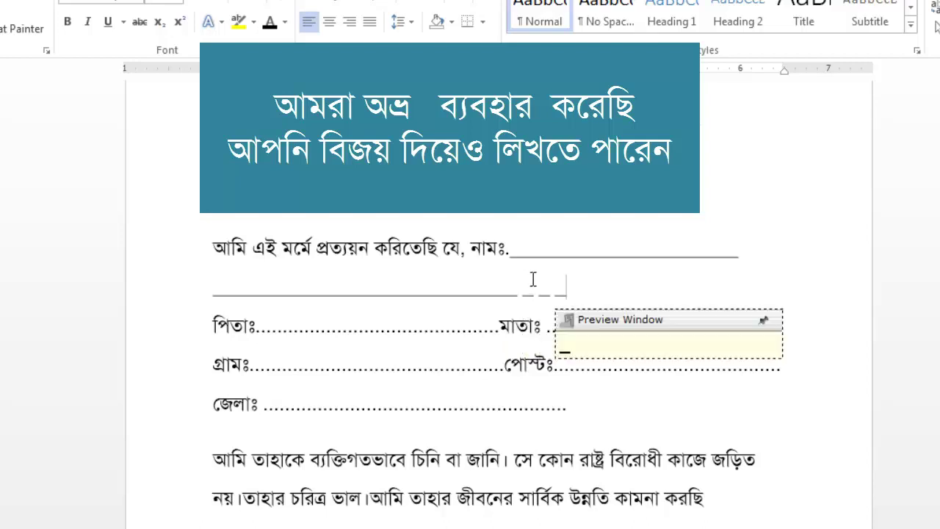
{"action": "type", "text": " _"}
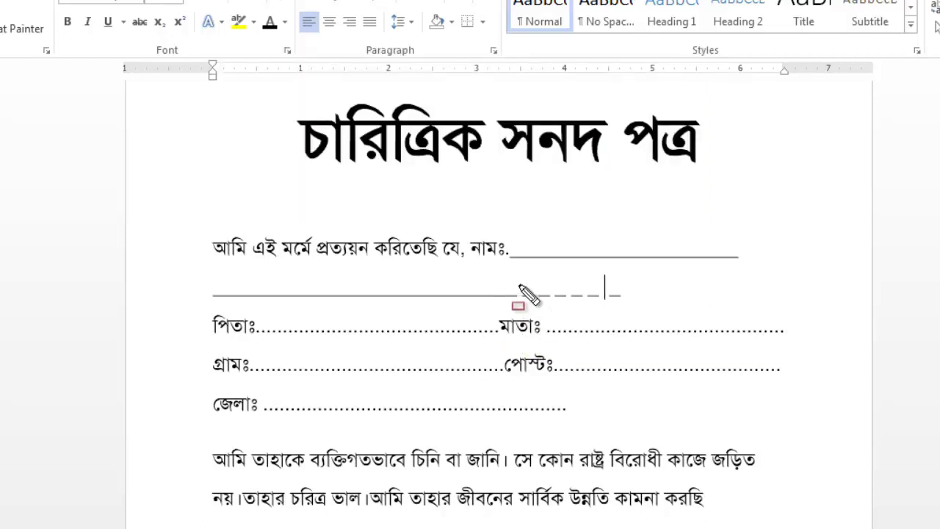
{"action": "left_click_drag", "start_coordinate": [507, 284], "coordinate": [636, 320]}
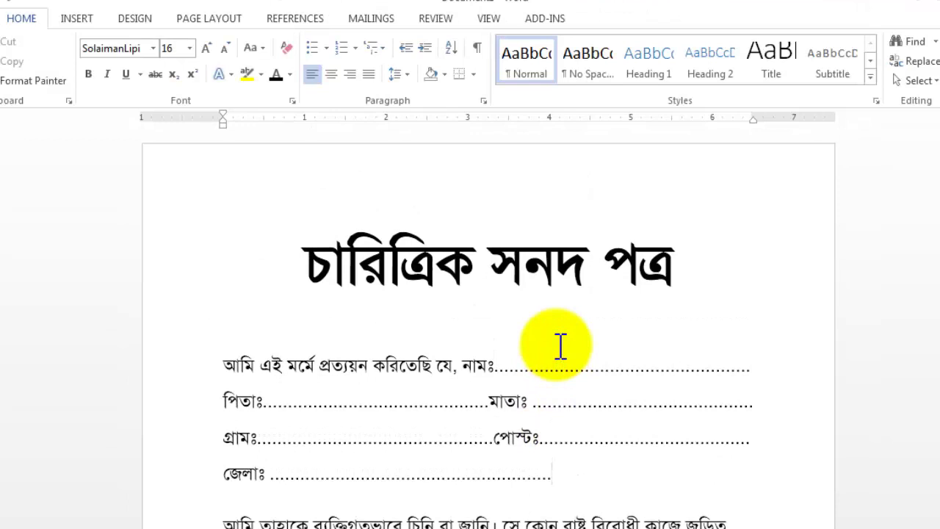
{"action": "scroll", "coordinate": [560, 346], "scroll_direction": "down", "scroll_amount": 3}
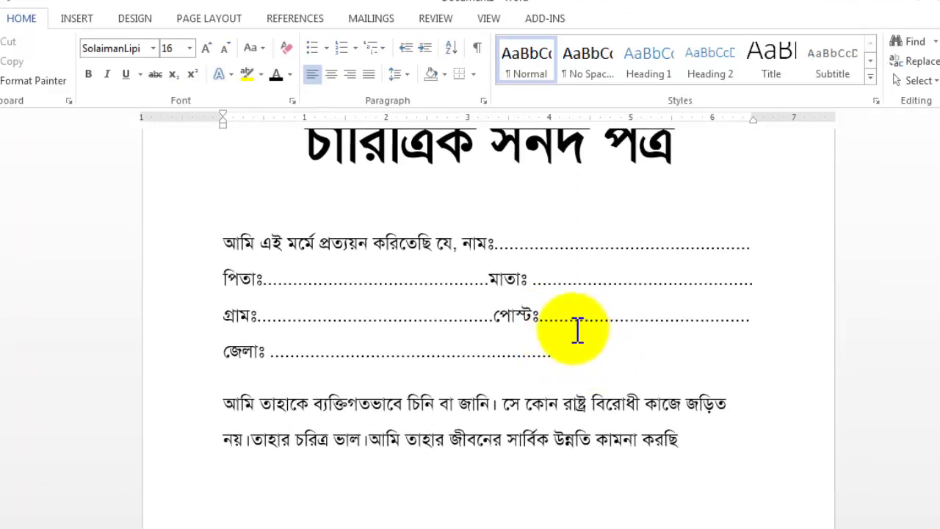
{"action": "scroll", "coordinate": [577, 330], "scroll_direction": "up", "scroll_amount": 2}
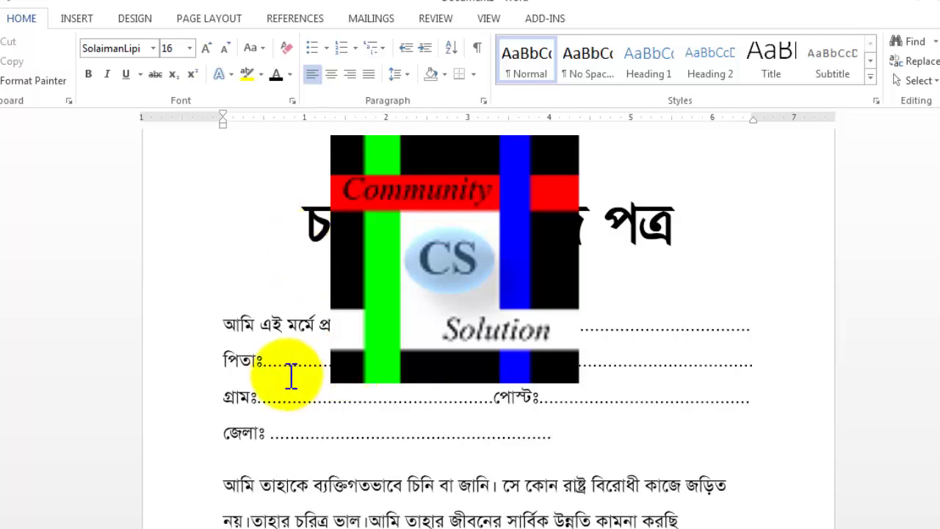
{"action": "scroll", "coordinate": [384, 388], "scroll_direction": "down", "scroll_amount": 1}
{"action": "scroll", "coordinate": [384, 388], "scroll_direction": "up", "scroll_amount": 1}
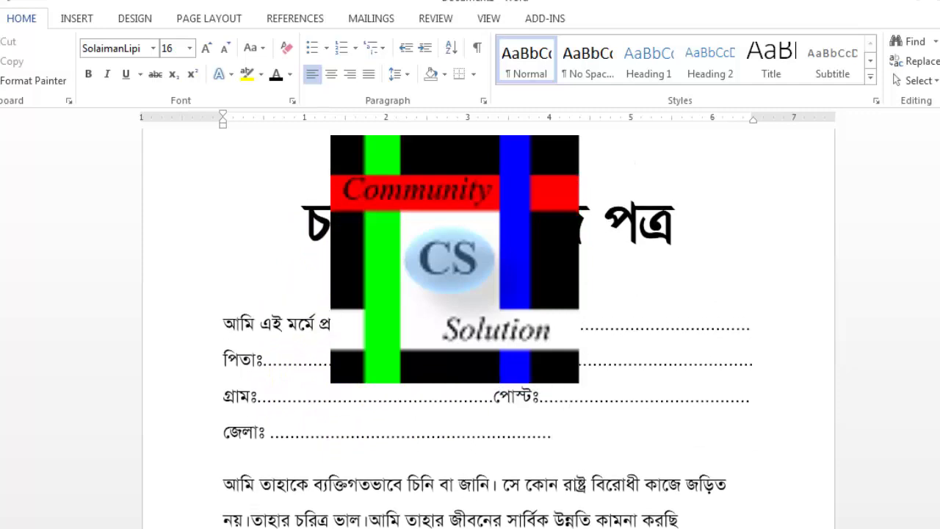
{"action": "scroll", "coordinate": [327, 301], "scroll_direction": "up", "scroll_amount": 1}
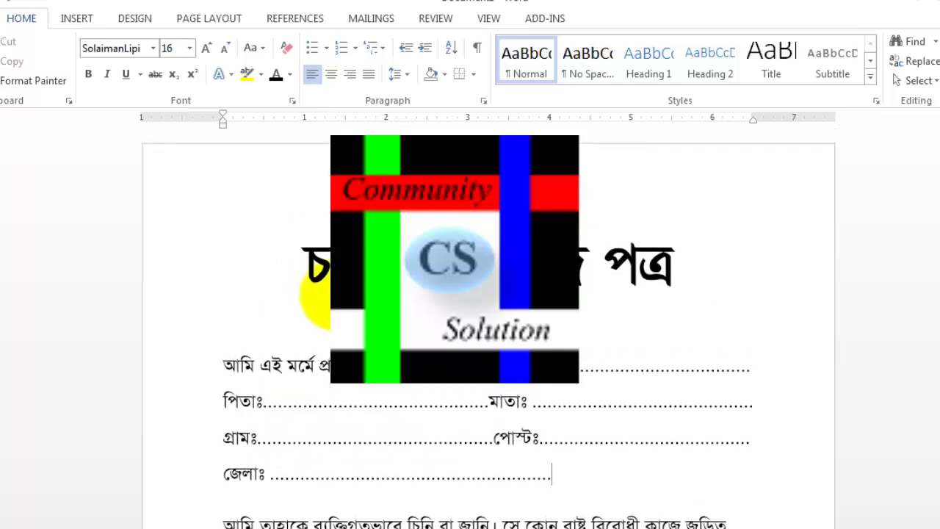